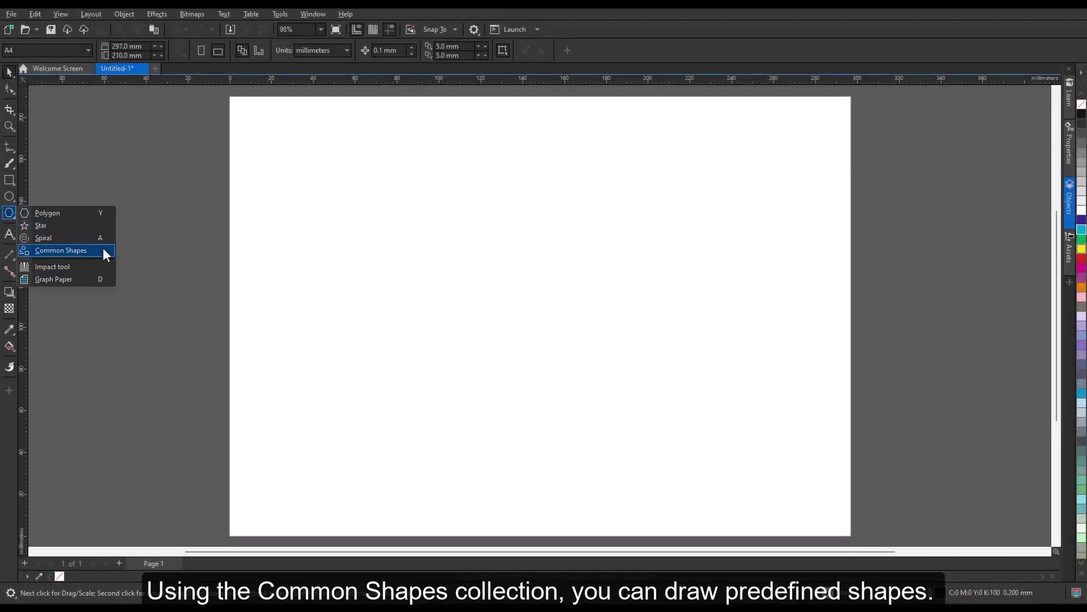
Activate the Common Shapes tool and show its library of basic, arrow, banner and callout shapes.
left_click(61, 250)
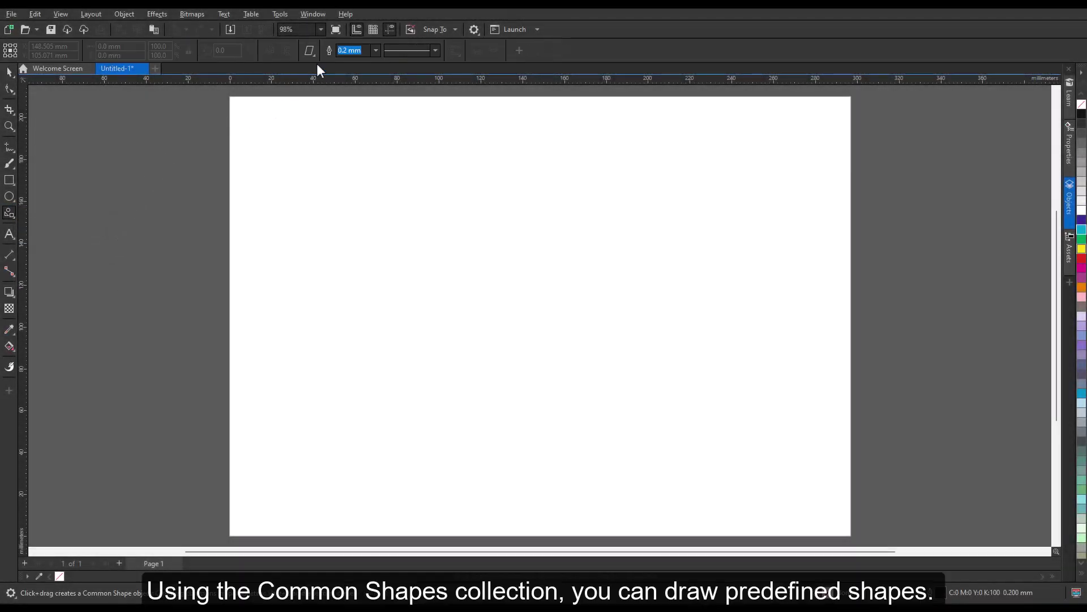
left_click(310, 51)
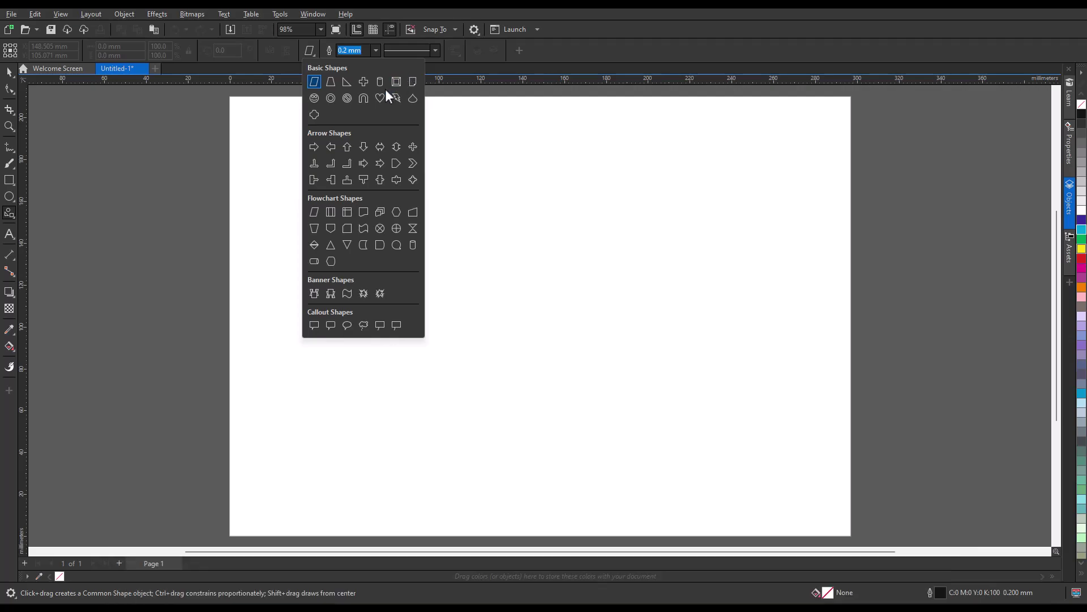
Draw a heart at the page's upper left and a right-pointing arrow beside it.
left_click(380, 98)
left_click_drag(274, 128, 417, 255)
left_click(309, 50)
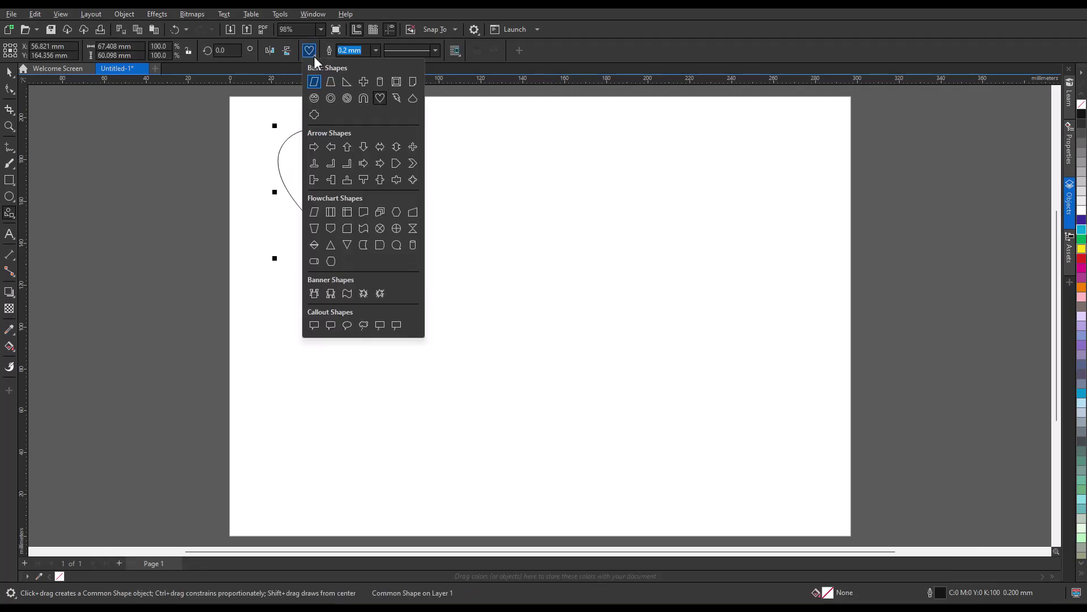
left_click(315, 147)
left_click_drag(504, 173, 718, 264)
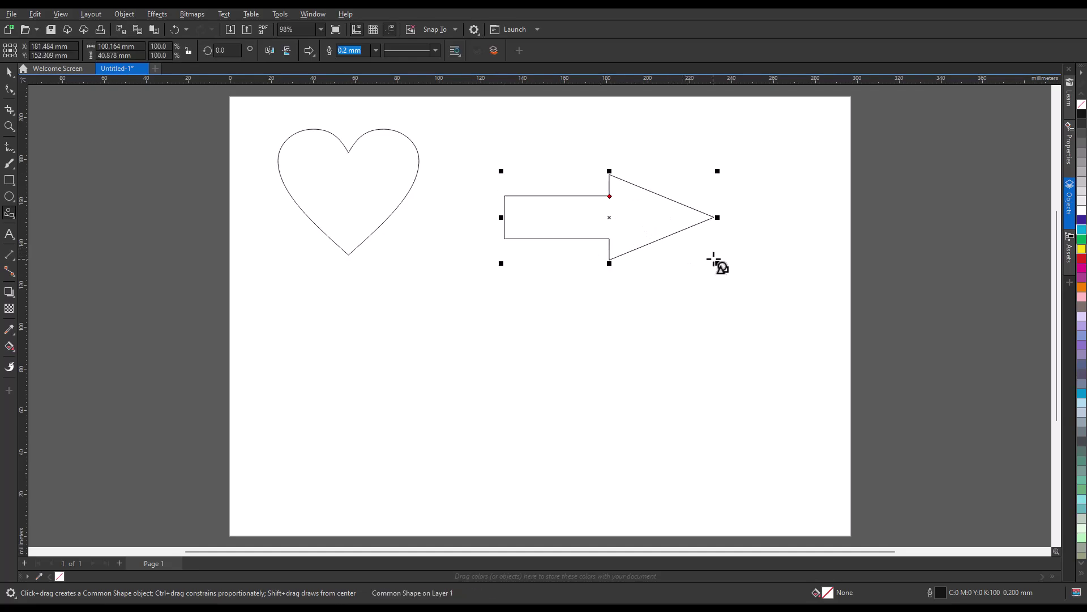
Draw a wavy banner at lower left and a thought-bubble callout at lower right, then deselect.
left_click(309, 50)
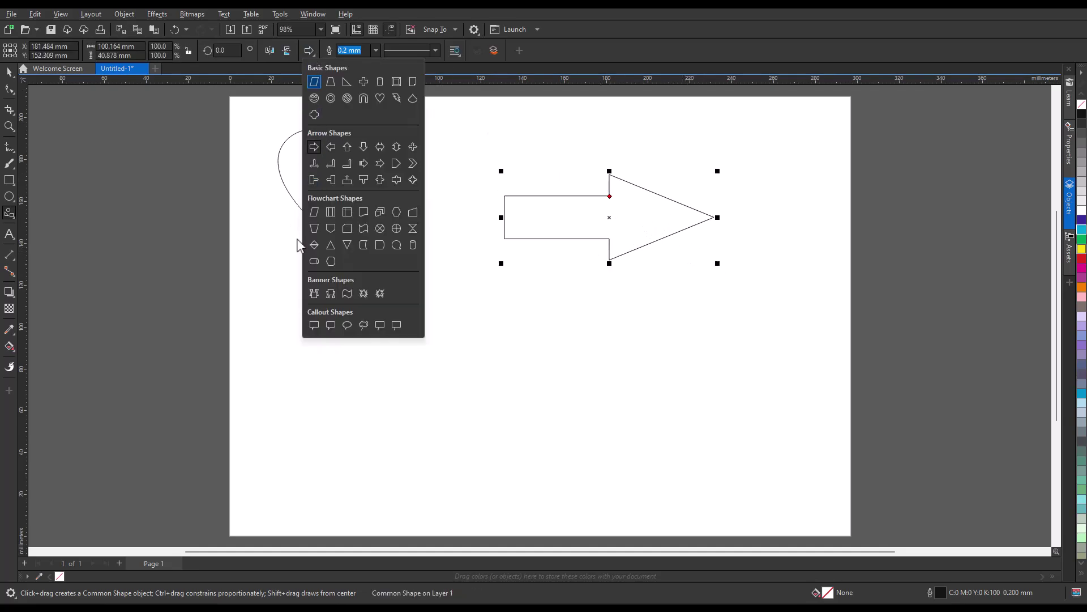
left_click(364, 227)
left_click_drag(315, 329, 467, 442)
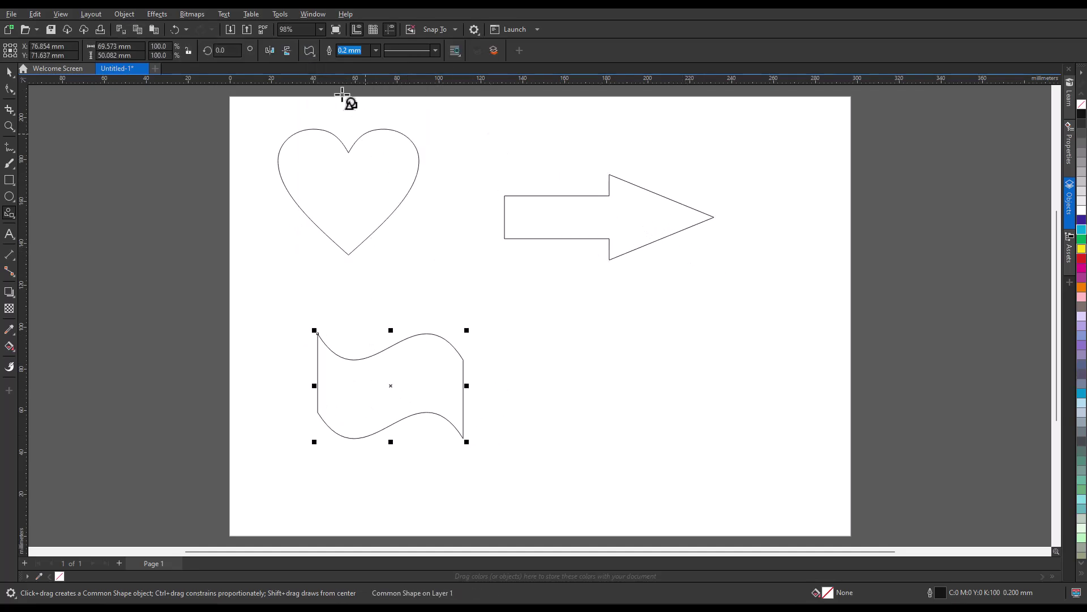
left_click(310, 50)
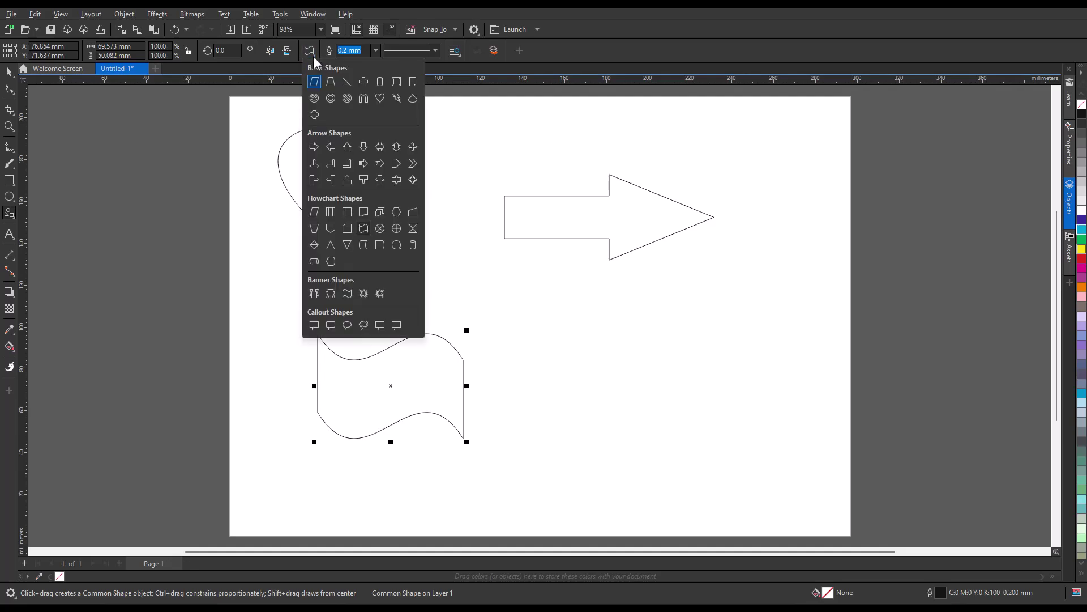
left_click(363, 325)
left_click_drag(563, 302, 779, 442)
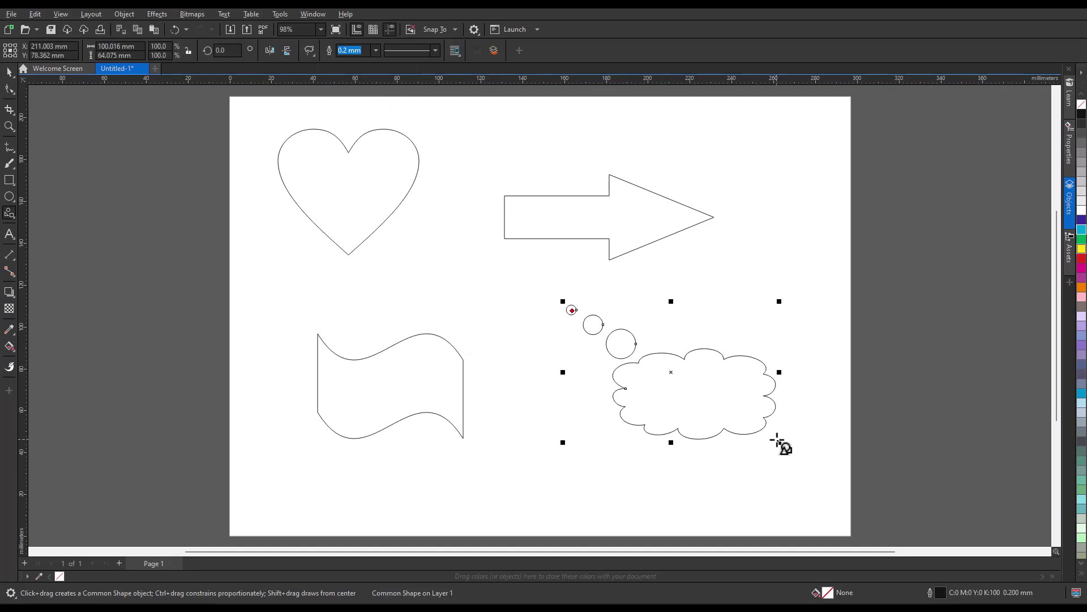
key("space")
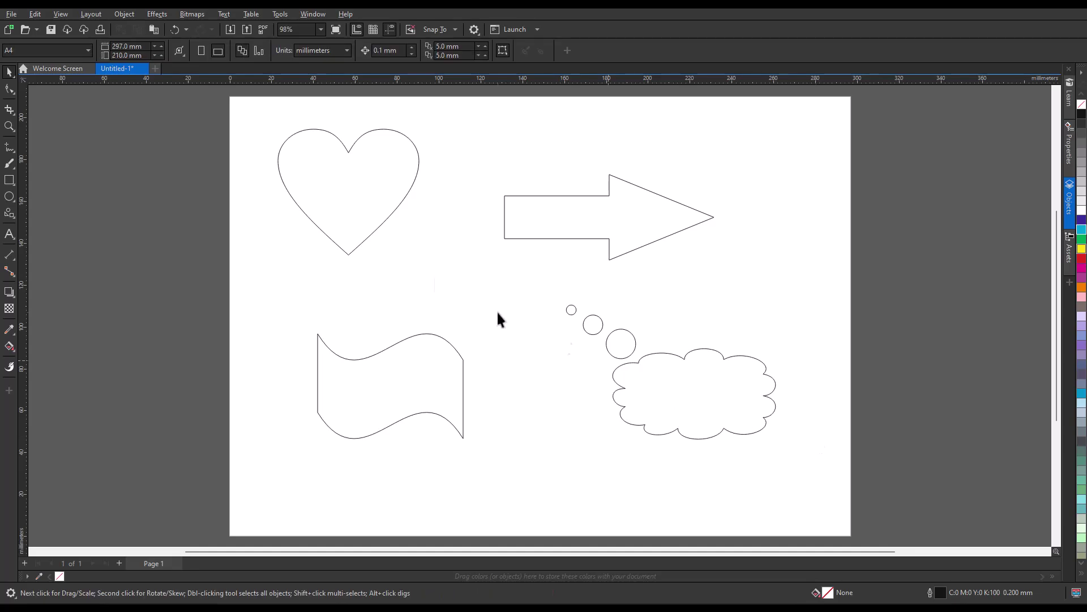
Lengthen the arrow's head by dragging its glyph left with the Shape tool.
left_click(10, 88)
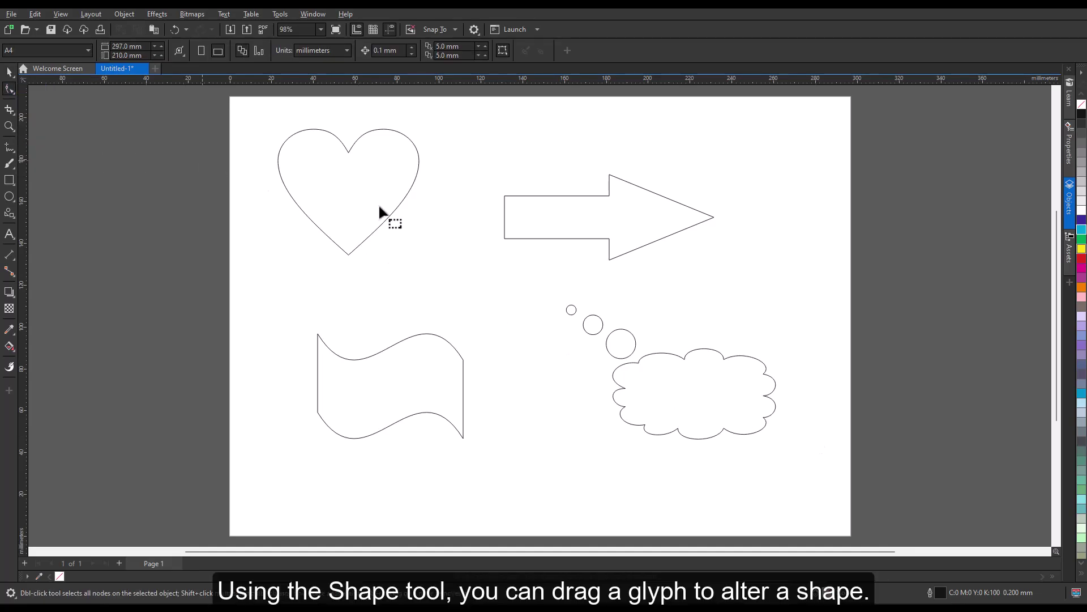
left_click(606, 222)
mouse_move(609, 197)
left_mouse_down()
mouse_move(550, 198)
mouse_move(578, 198)
left_mouse_up()
Move the thought bubble's trail of circles to the cloud's upper right.
left_click(628, 312)
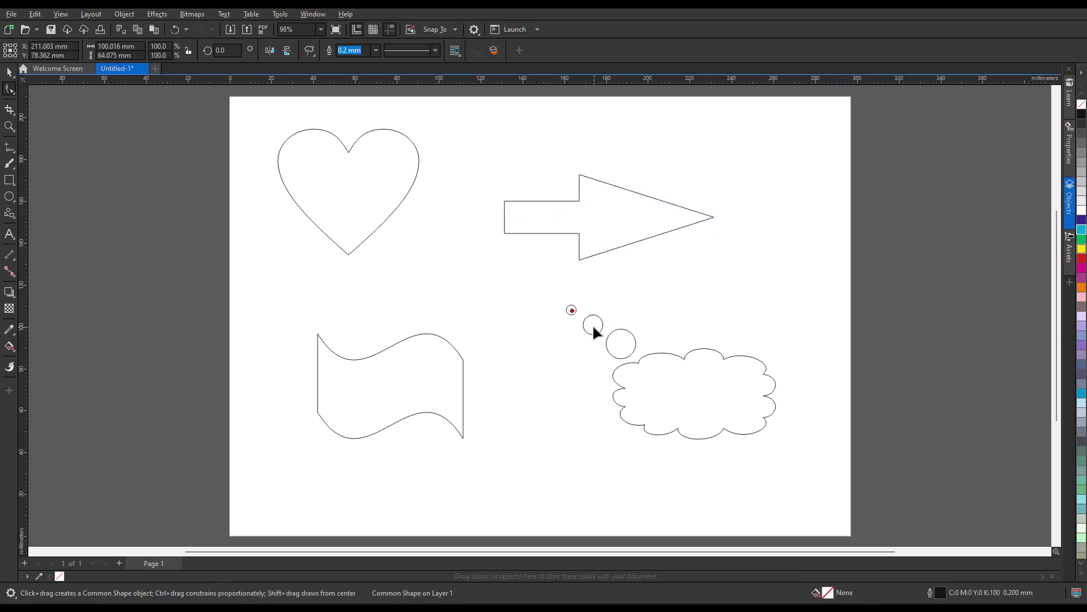
left_click_drag(571, 312, 555, 337)
mouse_move(551, 336)
left_mouse_down()
mouse_move(794, 316)
mouse_move(811, 297)
left_mouse_up()
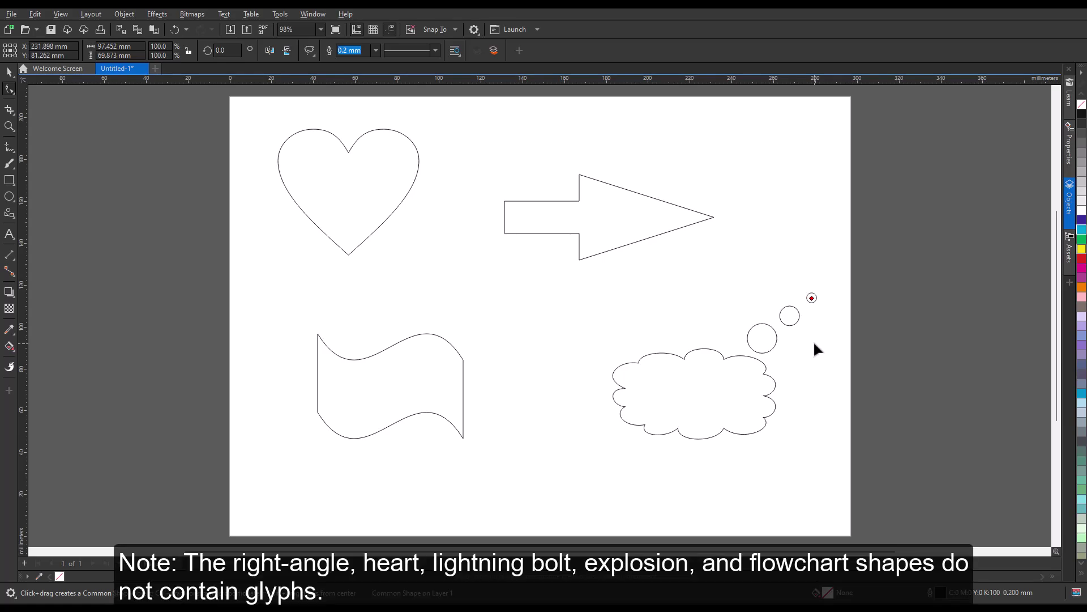
left_click(353, 223)
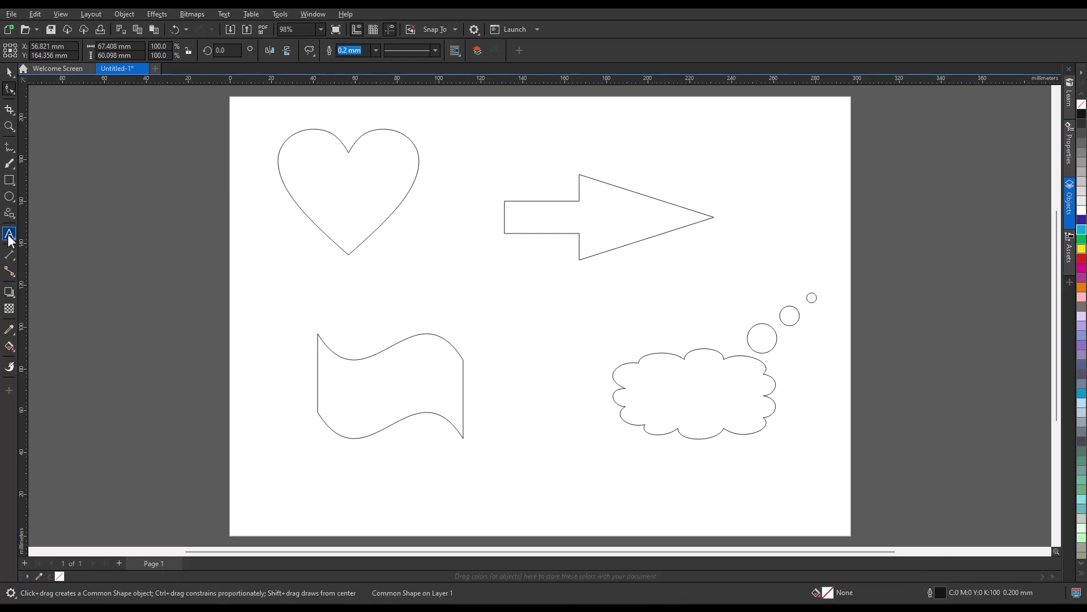
Add 'Add text here!' inside the banner at 18 pt, left-aligned.
left_click(10, 233)
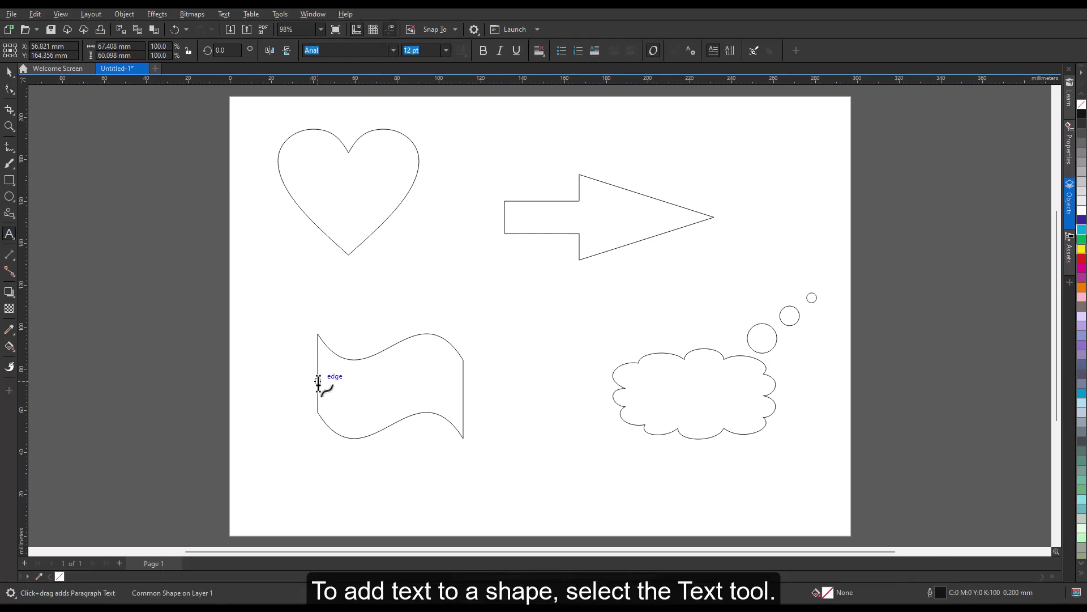
left_click(321, 382)
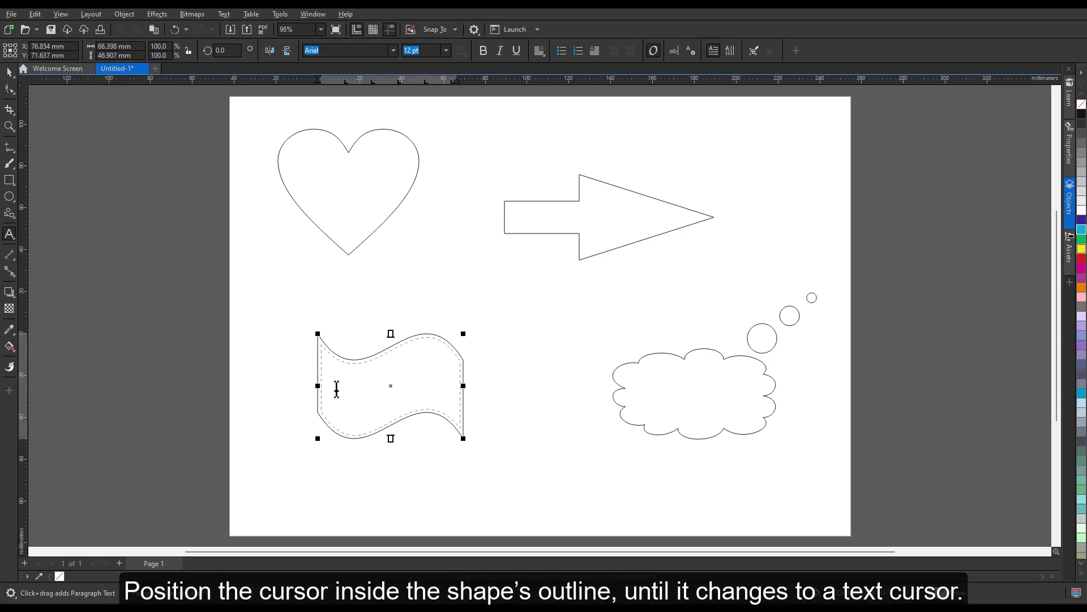
type("Add")
type(" text here!")
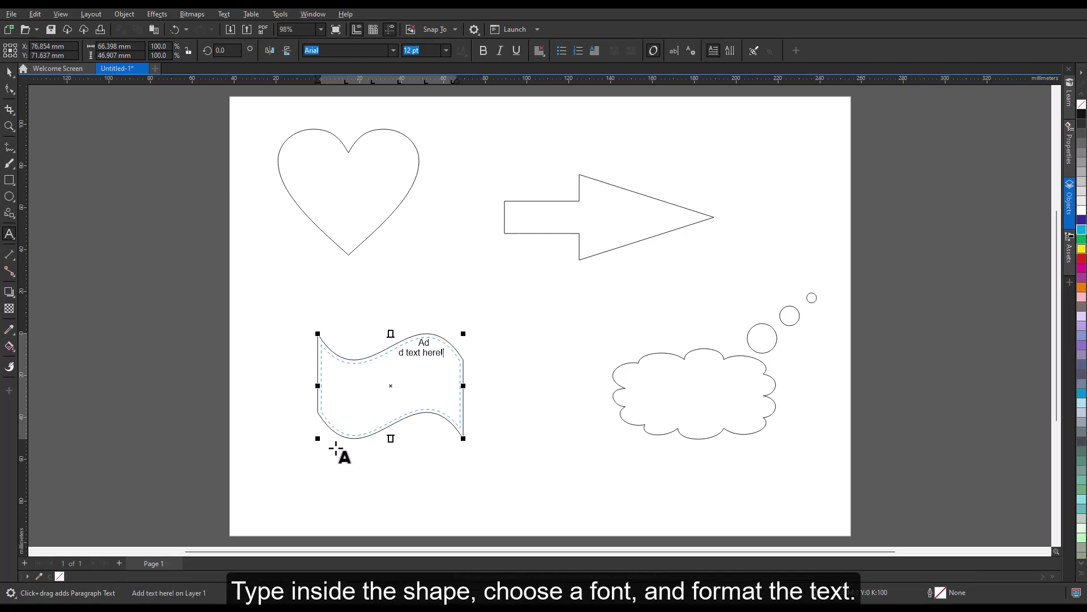
left_click_drag(425, 343, 442, 353)
left_click(448, 52)
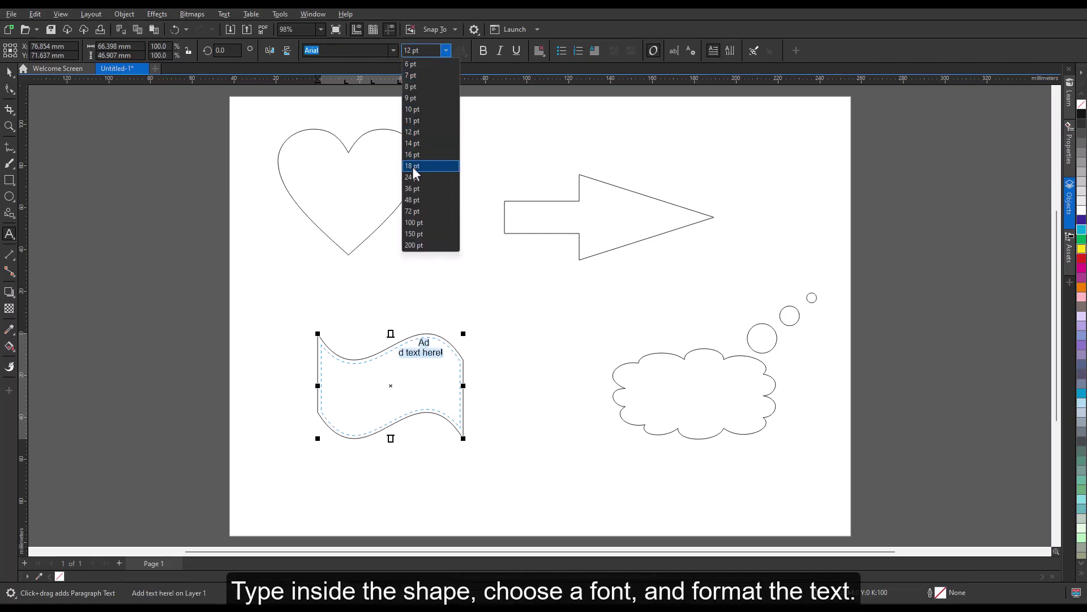
left_click(412, 167)
left_click(540, 51)
left_click(557, 79)
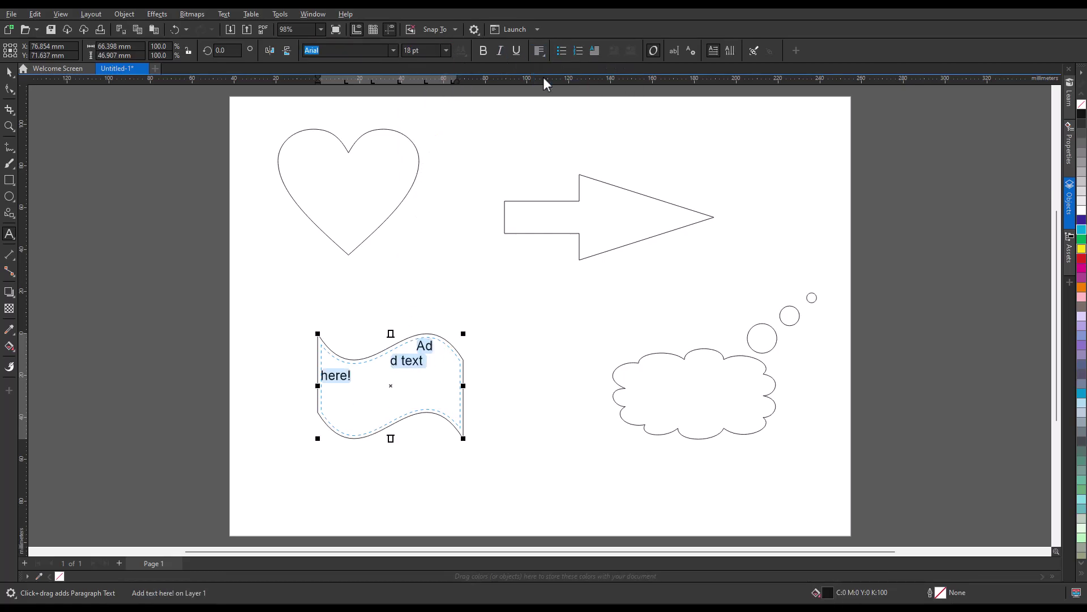
left_click(466, 398)
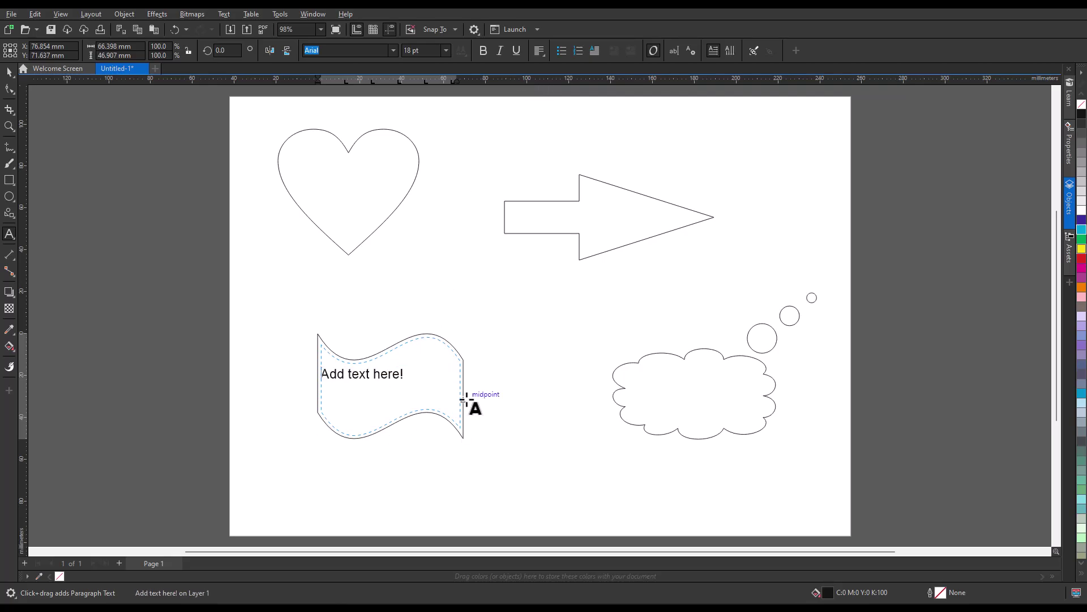
Fill the thought bubble with placeholder text.
left_click(627, 377)
right_click(626, 377)
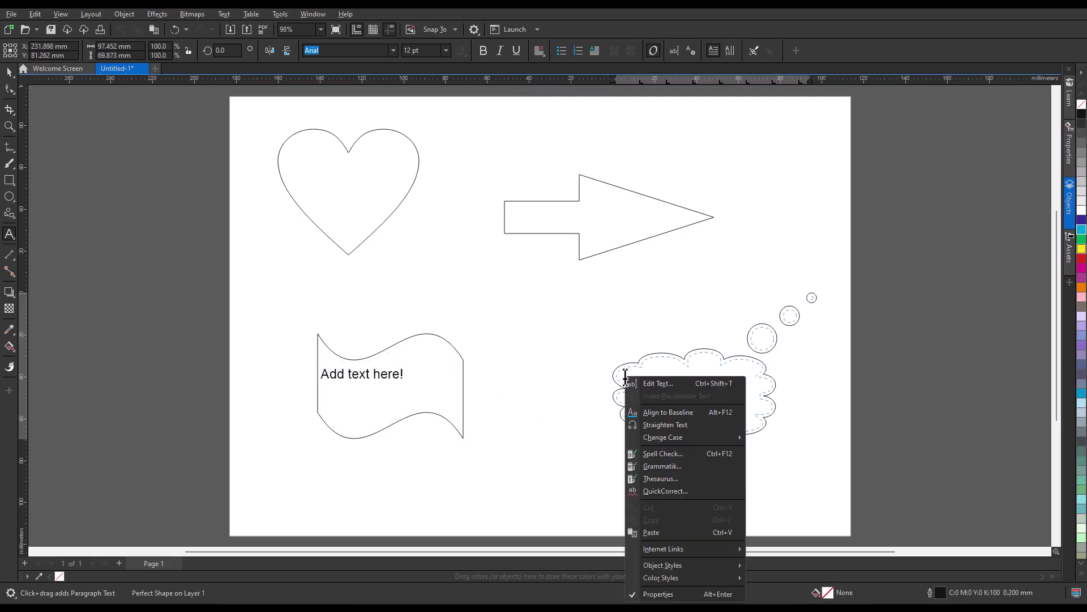
left_click(677, 395)
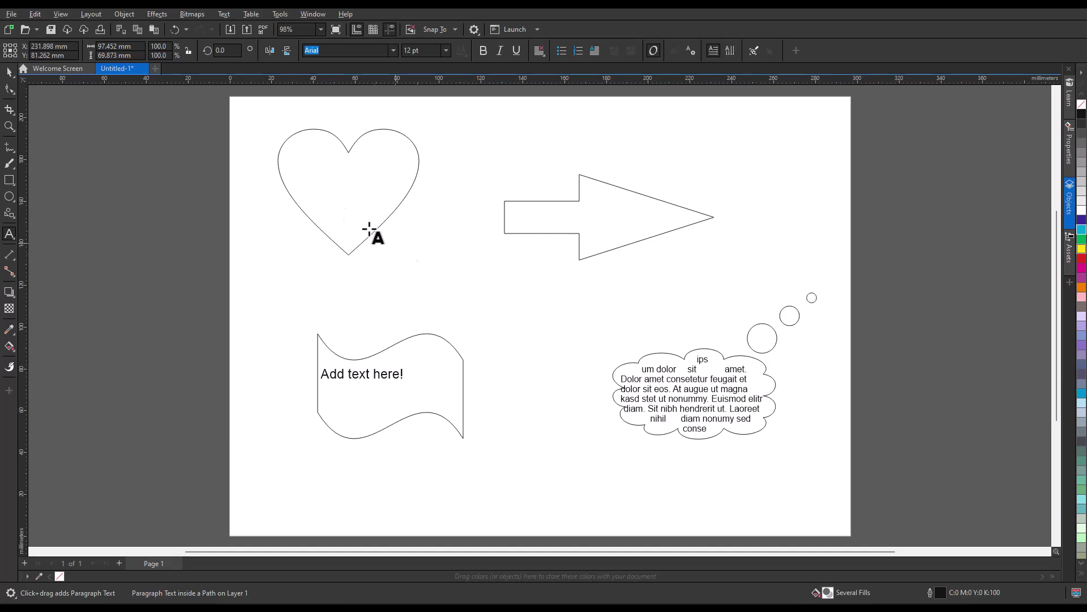
Convert the arrow to curves and switch to editing its nodes.
left_click(10, 72)
left_click(568, 200)
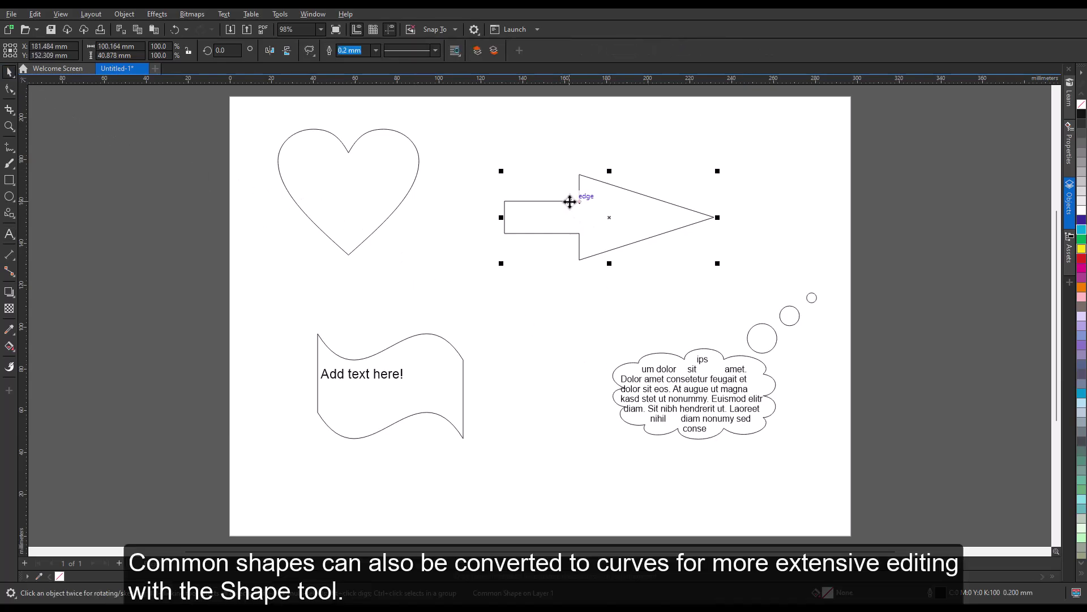
left_click(124, 14)
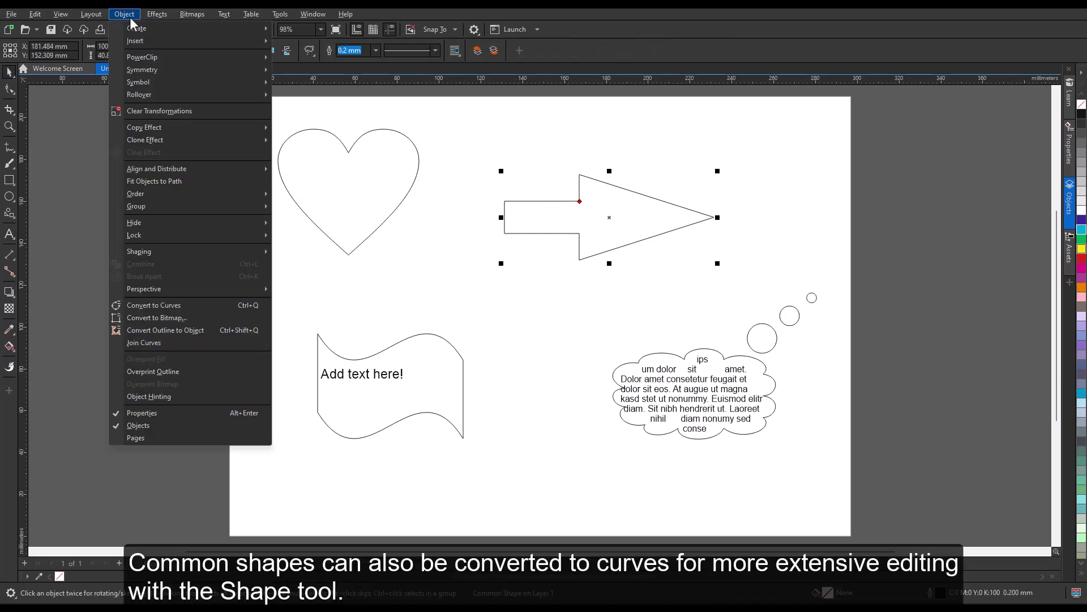
left_click(220, 305)
key("F10")
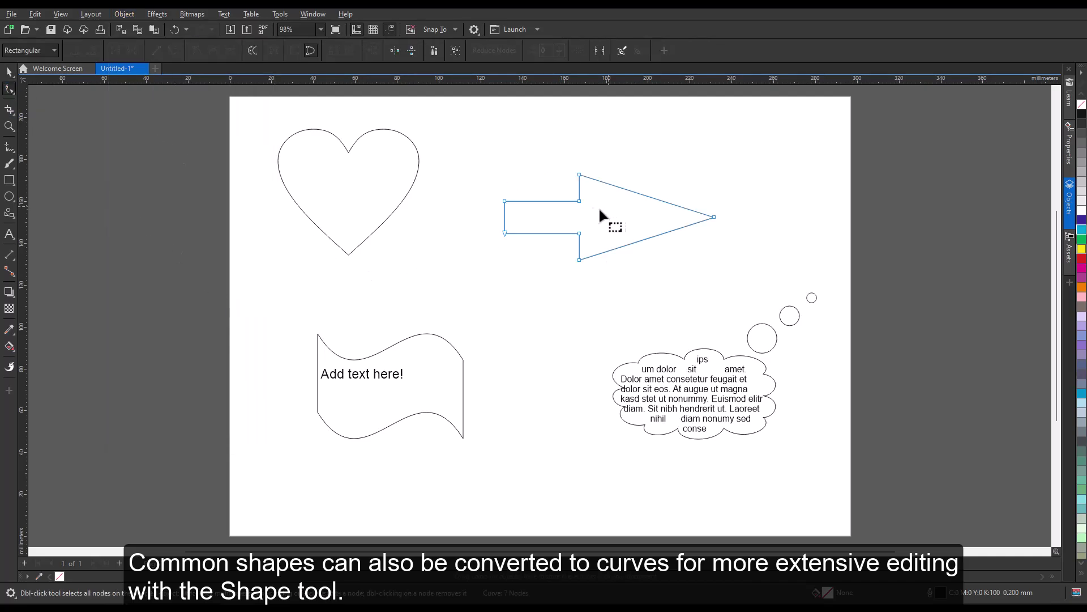